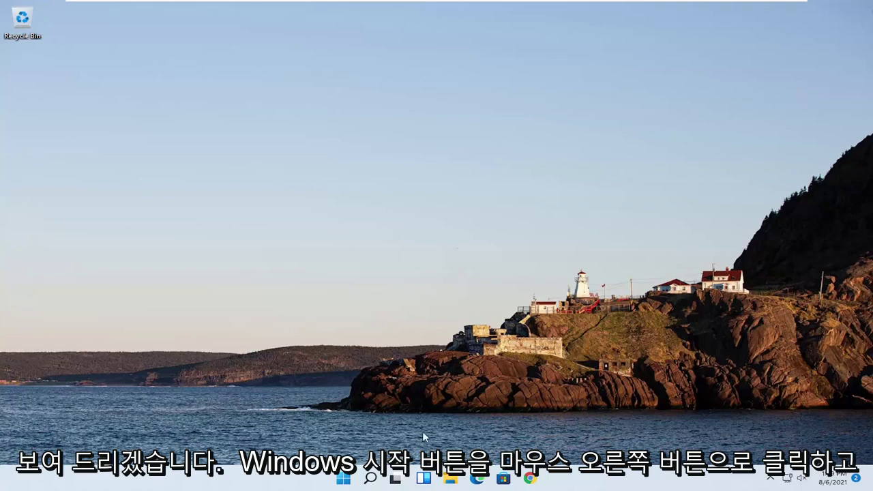
# Bring up the Start button's quick-link menu of system tools
pyautogui.rightClick(342, 480)
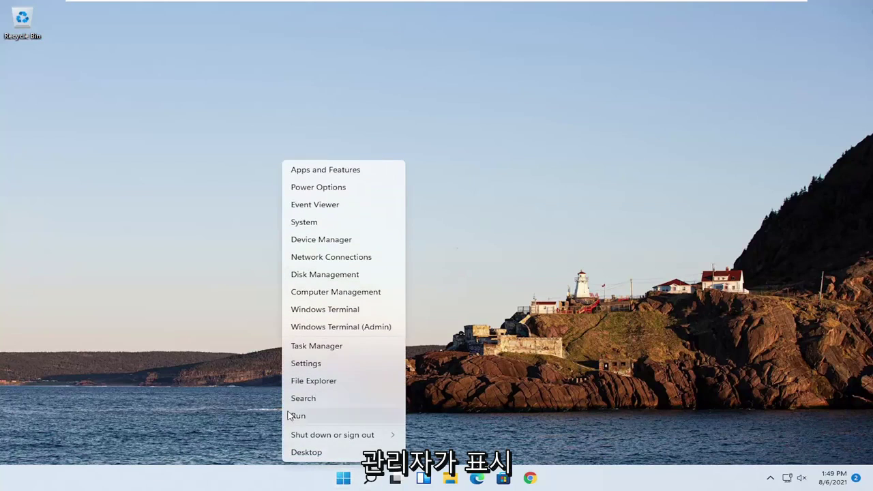
# Open Task Manager and move its window up and to the right
pyautogui.click(317, 346)
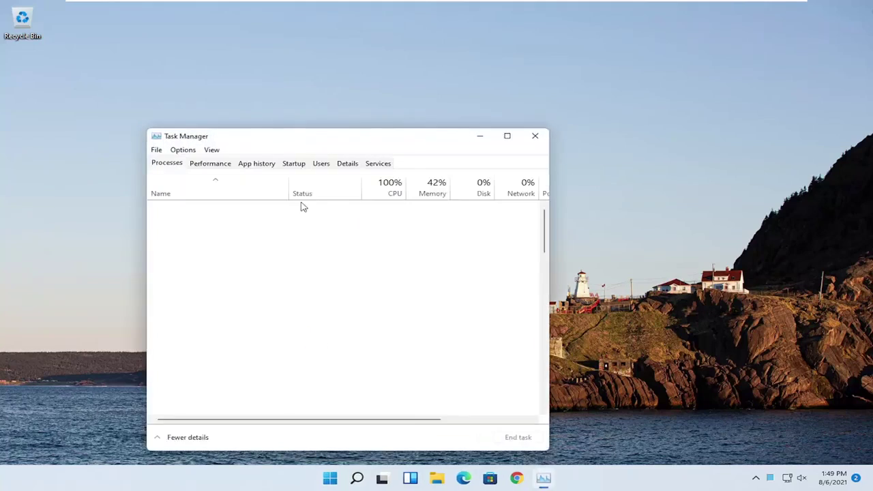
pyautogui.moveTo(287, 137); pyautogui.dragTo(371, 79)
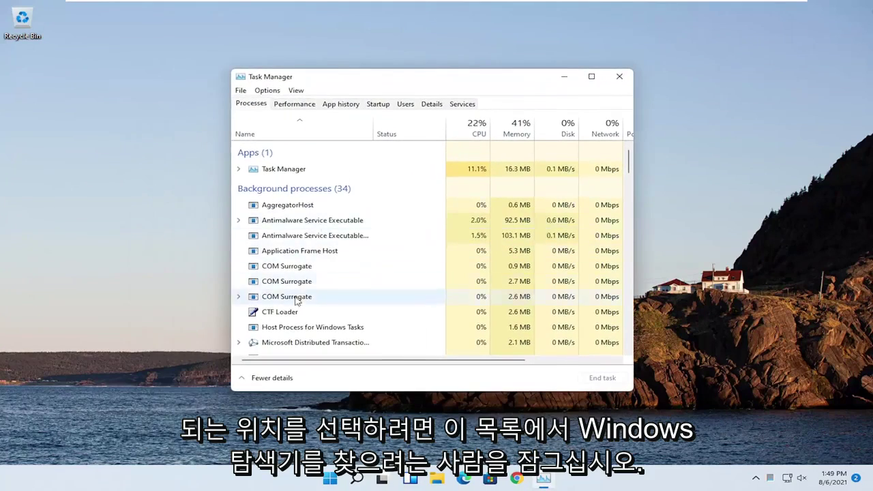
pyautogui.scroll(-10, 339, 286)
pyautogui.scroll(3, 339, 300)
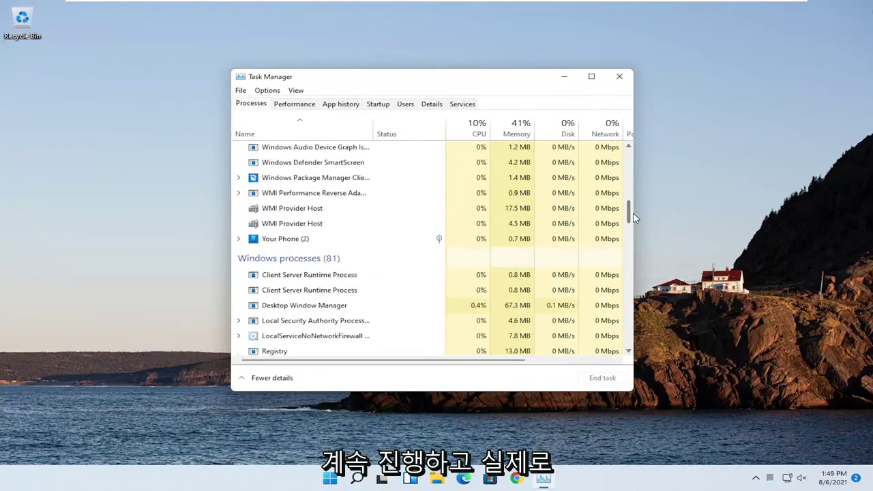
pyautogui.scroll(1, 294, 238)
pyautogui.scroll(2, 292, 247)
pyautogui.scroll(2, 289, 254)
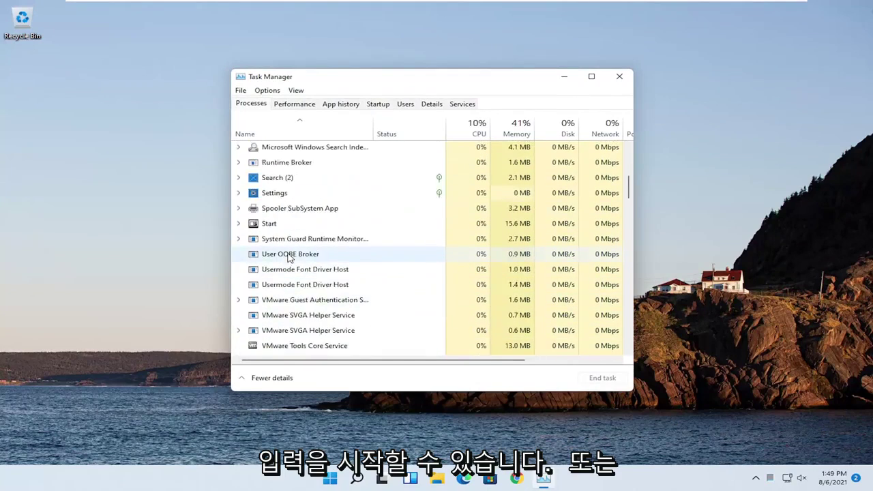
pyautogui.scroll(2, 289, 259)
pyautogui.scroll(-6, 289, 259)
pyautogui.scroll(-4, 279, 258)
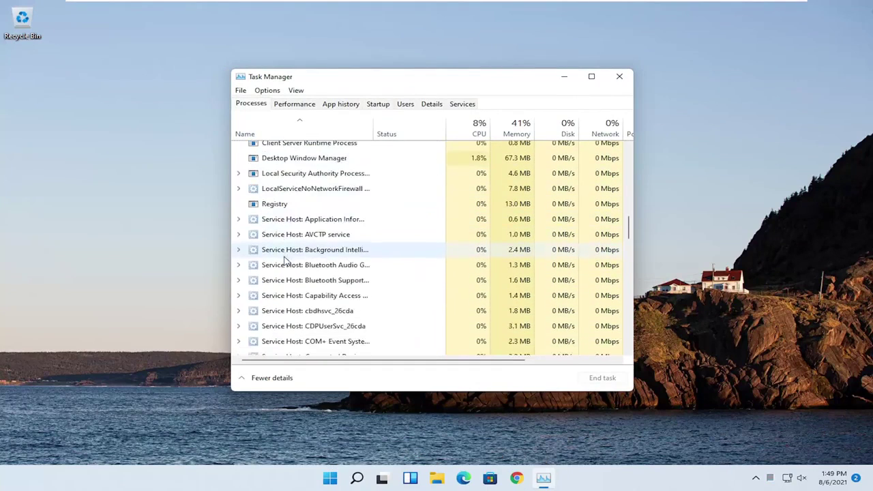
# Restart the Windows Explorer process from the Processes list
pyautogui.click(279, 293)
pyautogui.scroll(-3, 293, 304)
pyautogui.scroll(-4, 296, 306)
pyautogui.press('End')
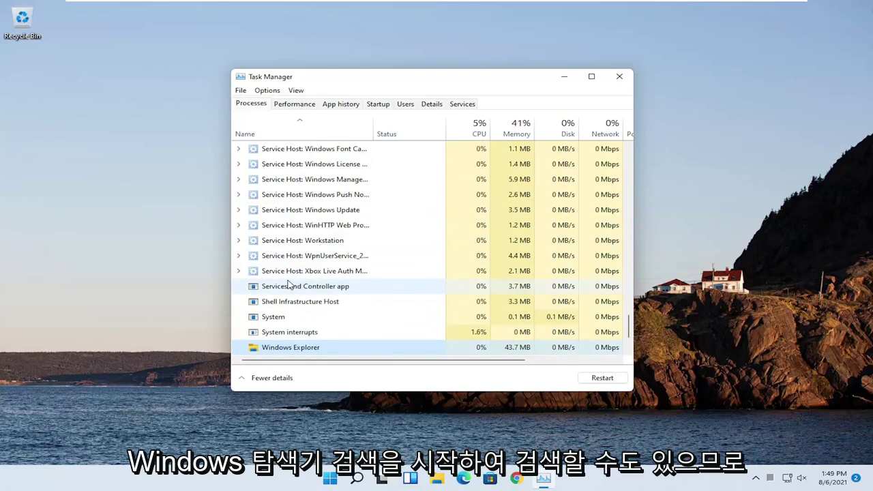
pyautogui.scroll(-1, 291, 287)
pyautogui.scroll(-1, 292, 289)
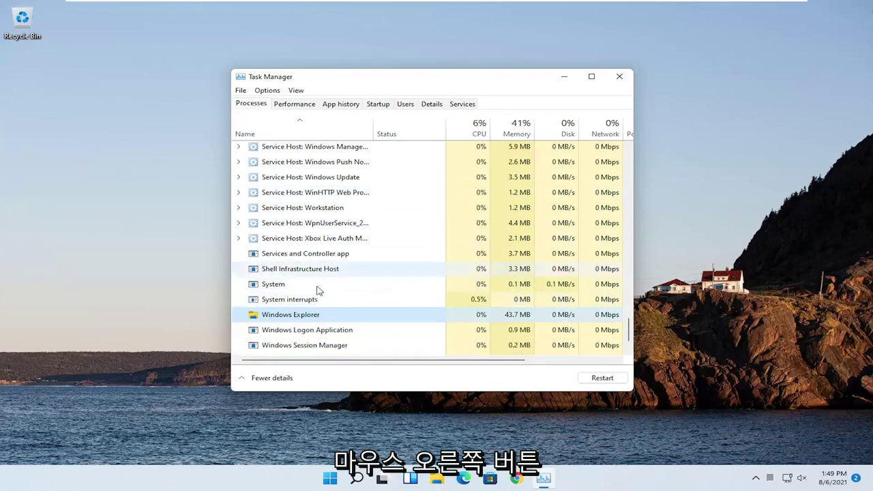
pyautogui.rightClick(283, 318)
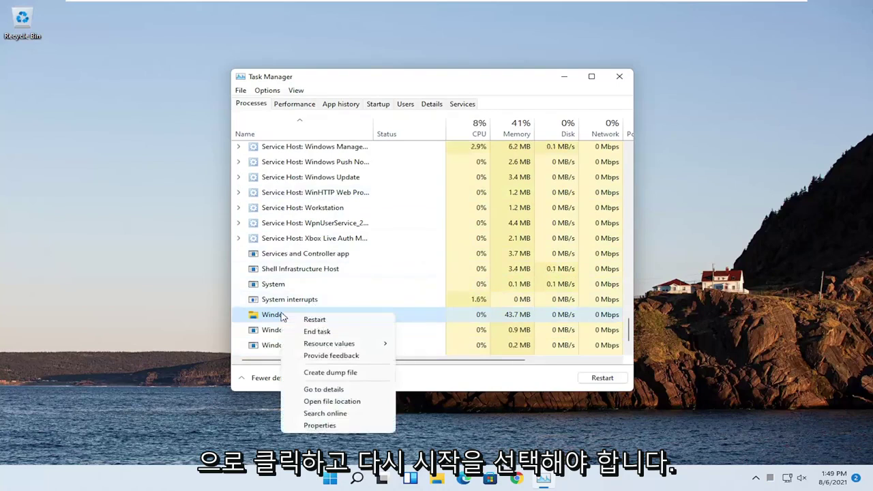
pyautogui.click(310, 317)
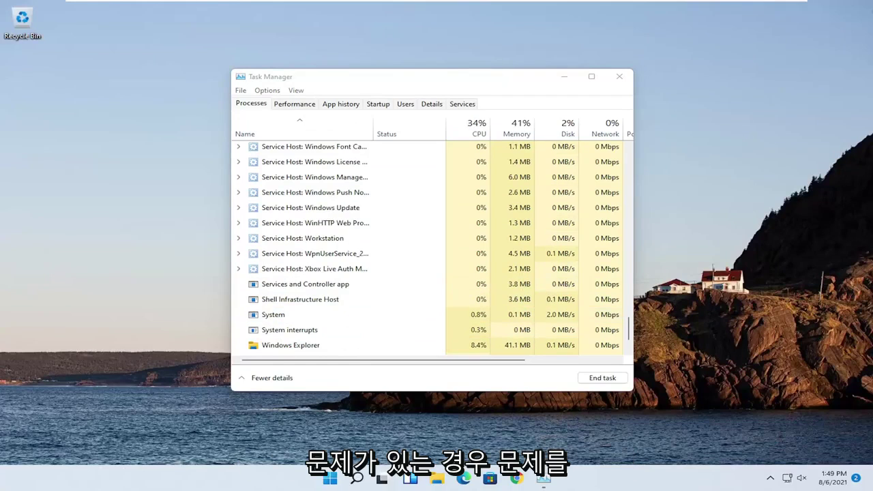
# Close Task Manager, search for 'cmd' and run Command Prompt as administrator
pyautogui.click(622, 77)
pyautogui.click(369, 479)
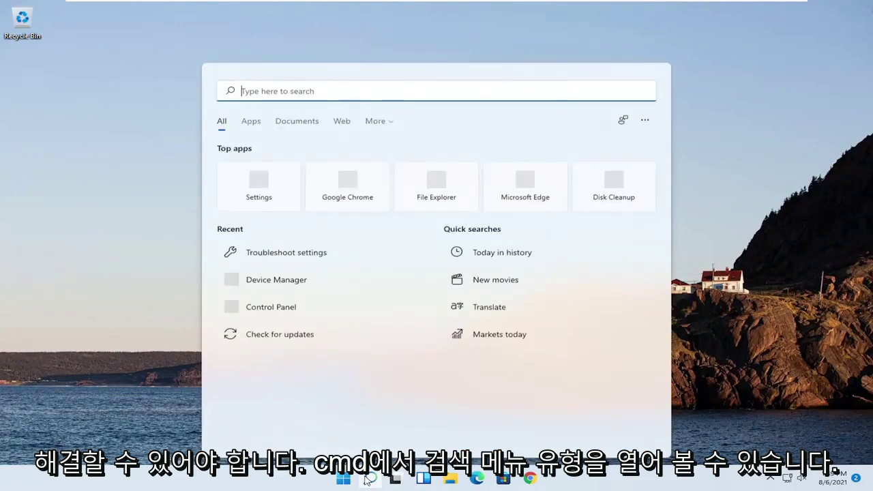
pyautogui.write('cmd')
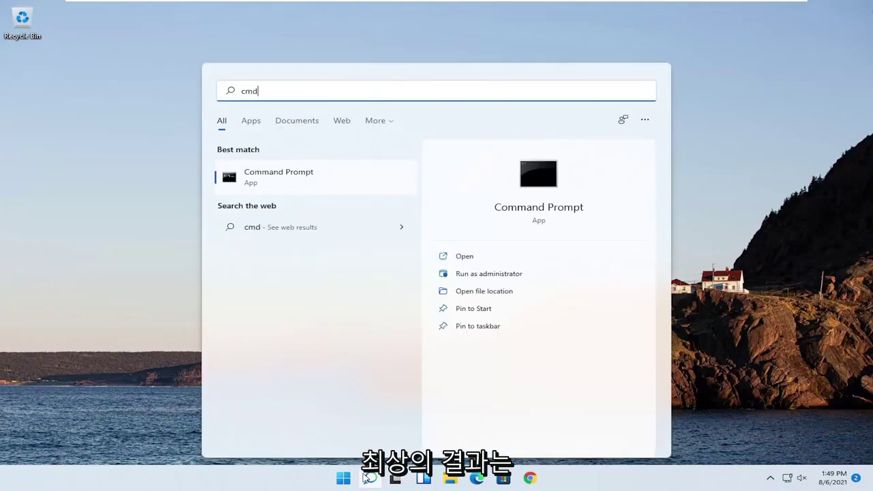
pyautogui.rightClick(312, 180)
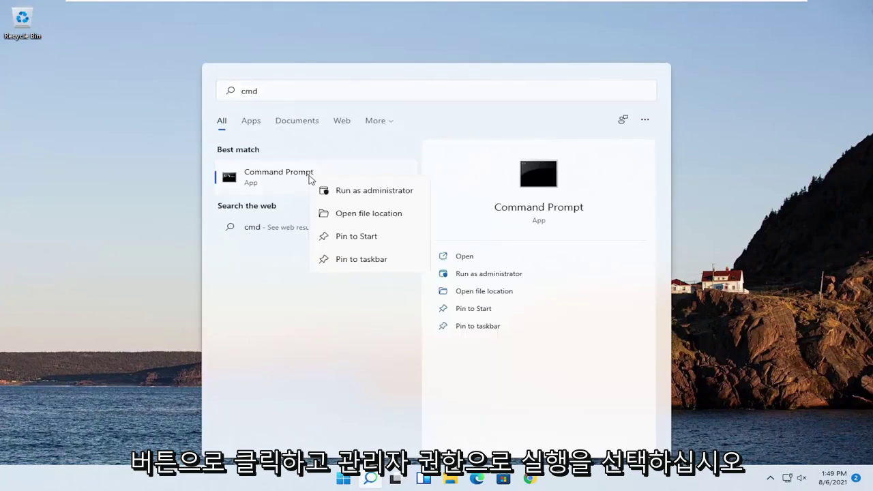
pyautogui.click(358, 193)
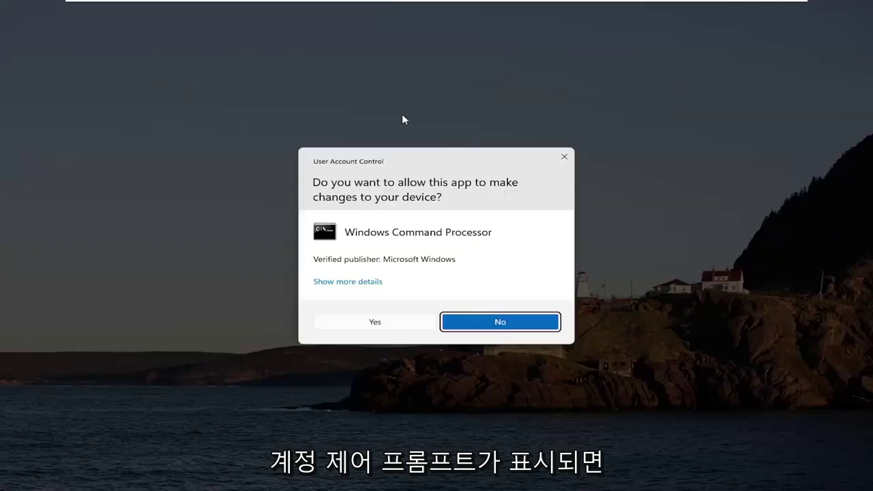
# Approve the UAC prompt and run 'sfc /scannow' in the administrator Command Prompt
pyautogui.click(376, 323)
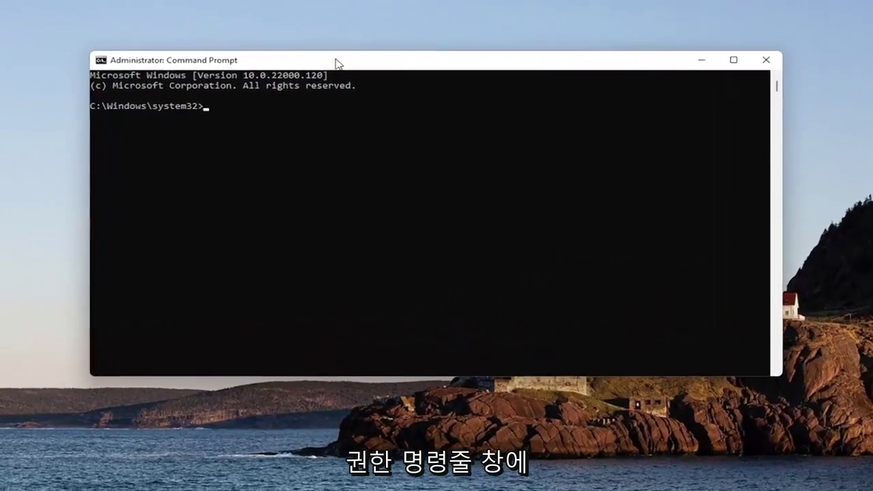
pyautogui.write('sf')
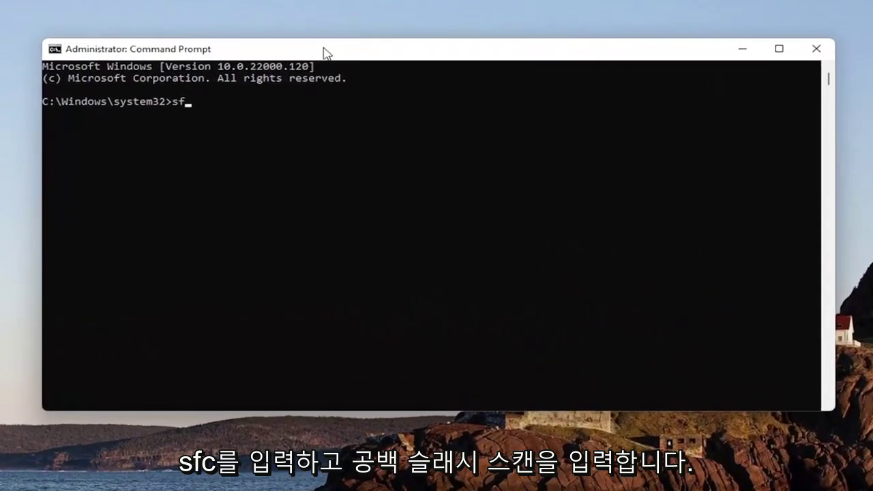
pyautogui.write('c')
pyautogui.write(' /scannow')
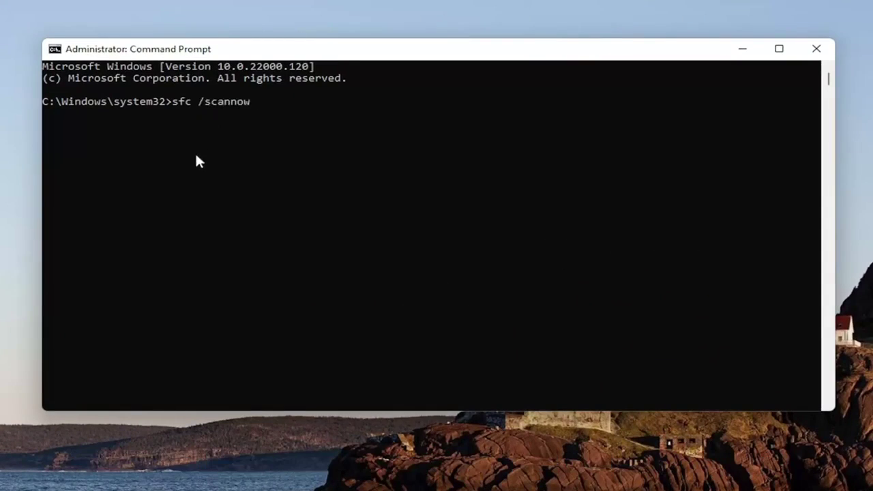
pyautogui.press('Return')
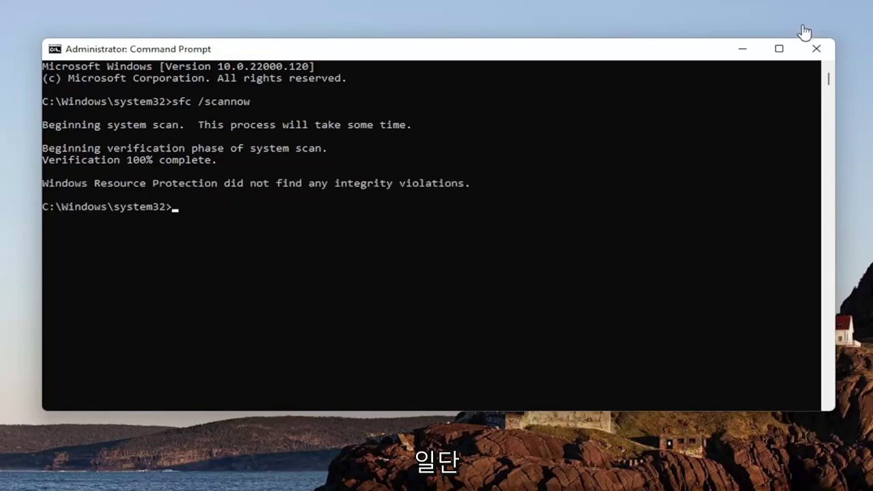
# Close Command Prompt and restart the computer from the Start quick-link menu
pyautogui.click(815, 48)
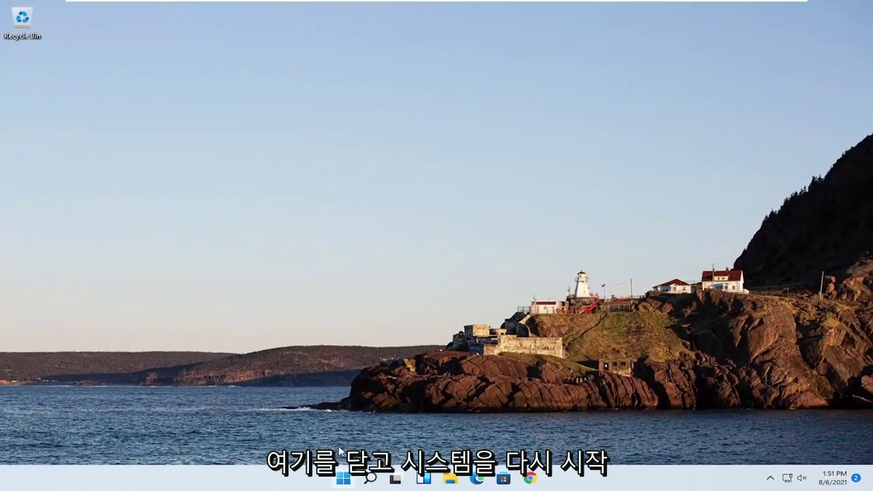
pyautogui.rightClick(343, 478)
pyautogui.click(430, 453)
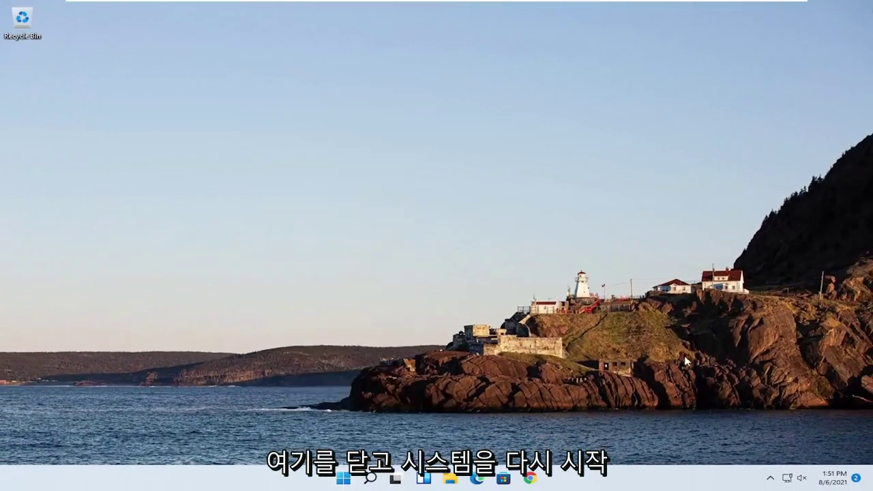